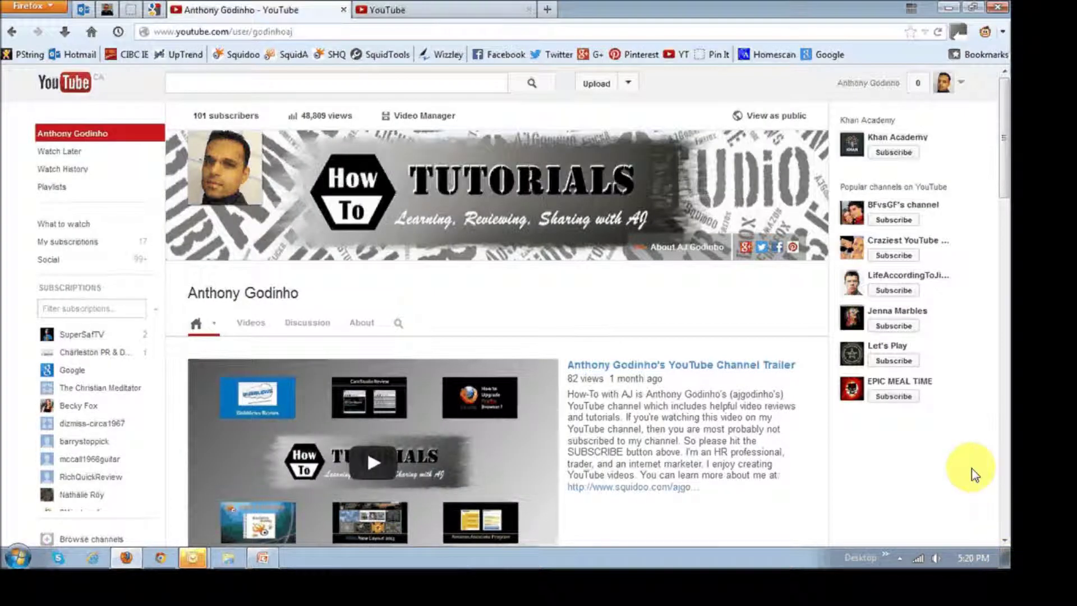
- Go from the avatar menu through Video Manager to the Channel Settings Features page
left_click(945, 87)
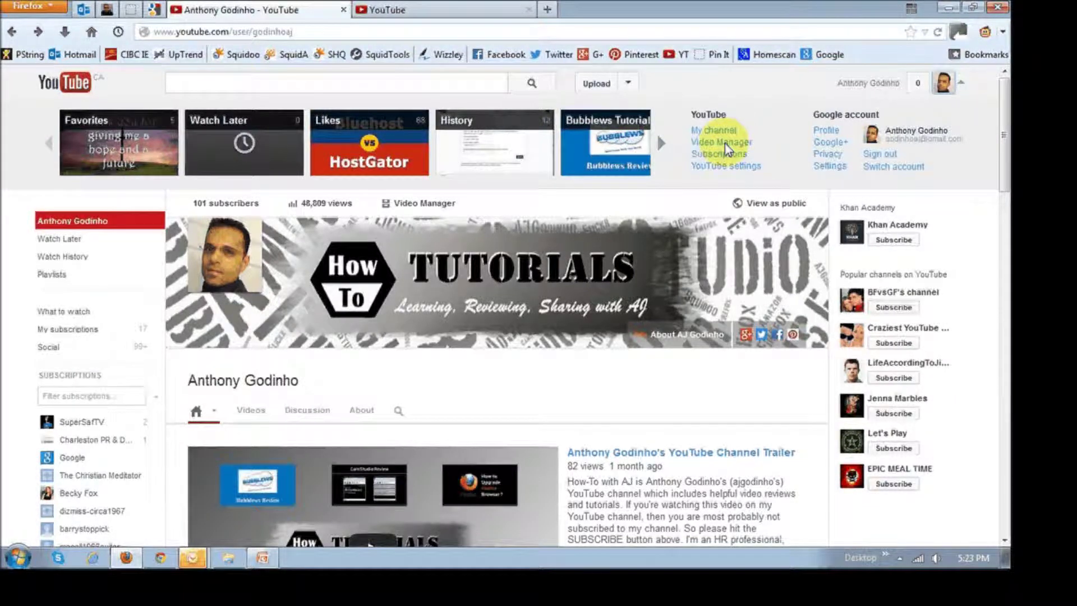
left_click(724, 142)
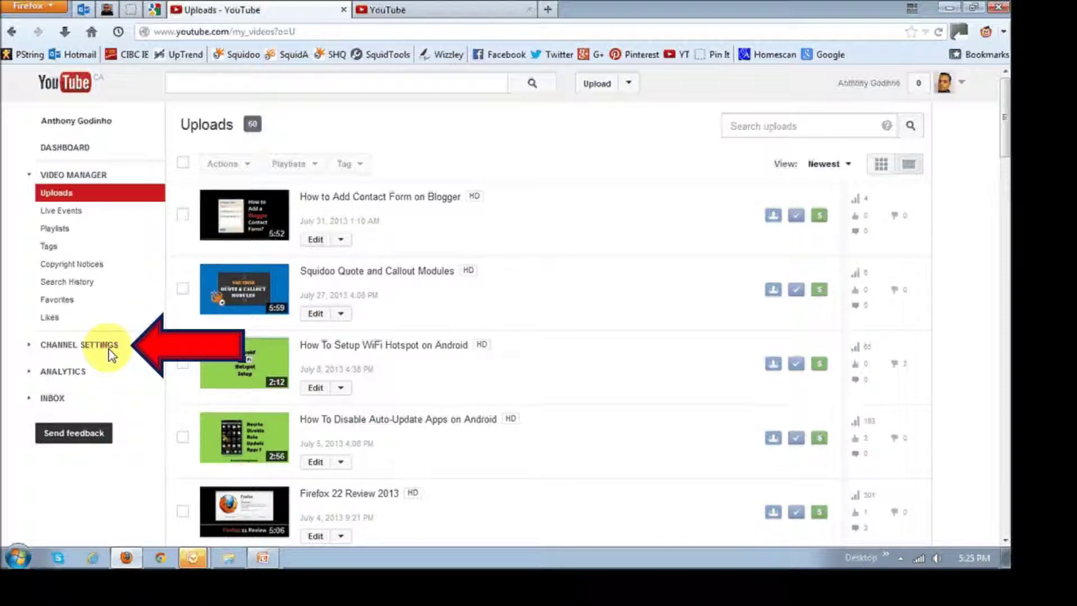
left_click(110, 349)
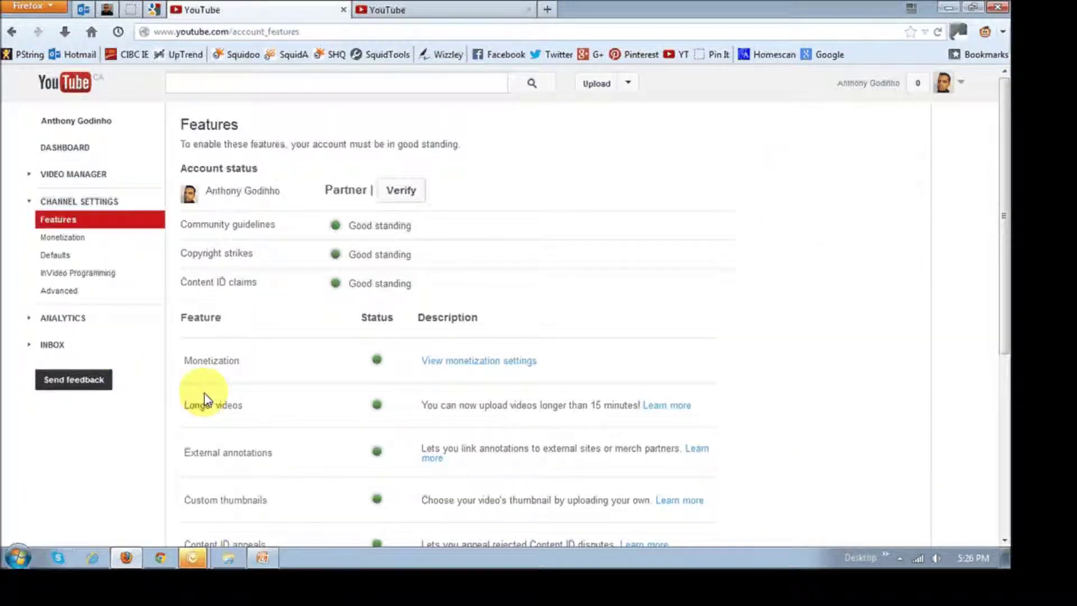
- Start Partner verification and submit a Canadian phone number to receive a code
left_click(401, 196)
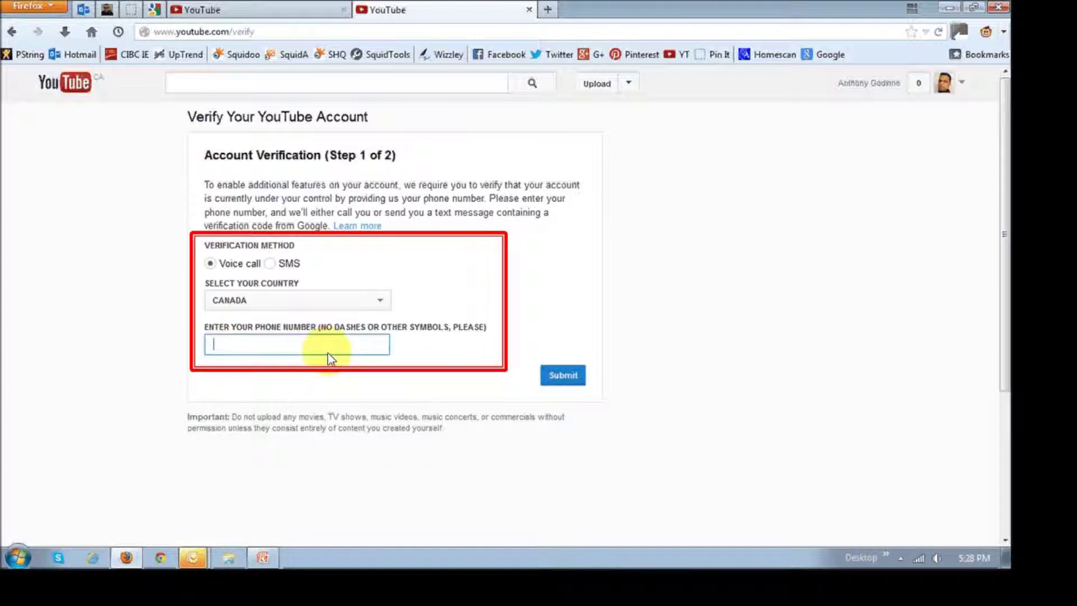
left_click(564, 376)
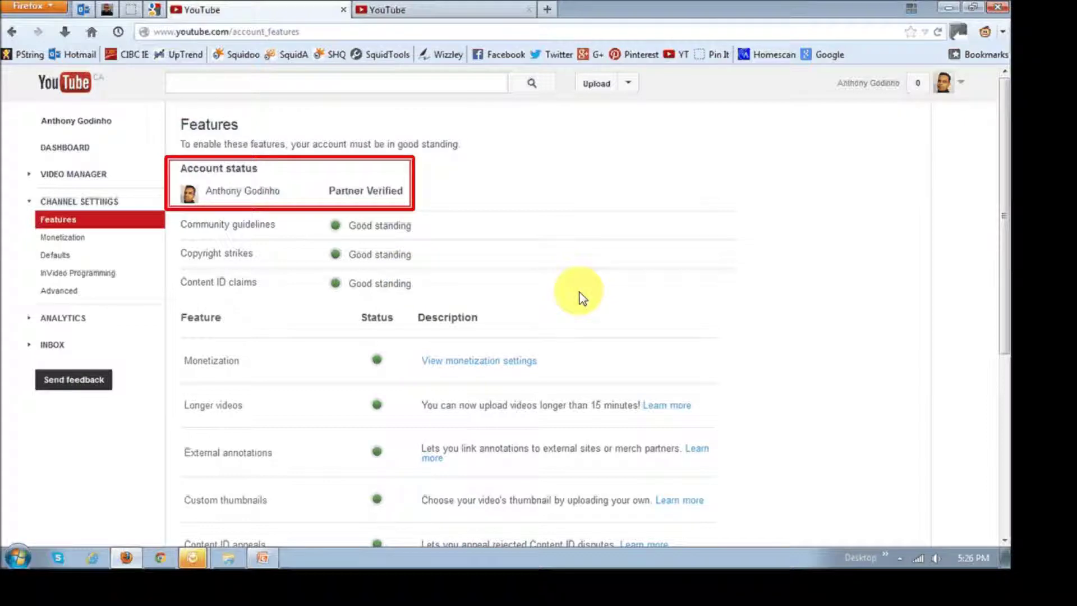
- Scroll the Features list to confirm all features, including live events, are enabled
scroll(581, 297, "down", 3)
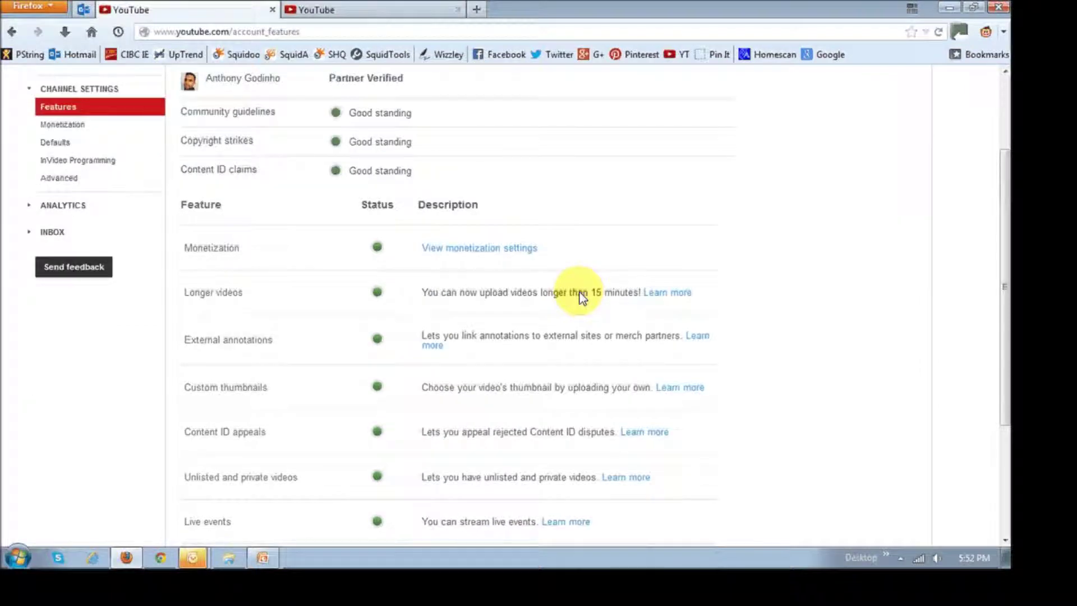